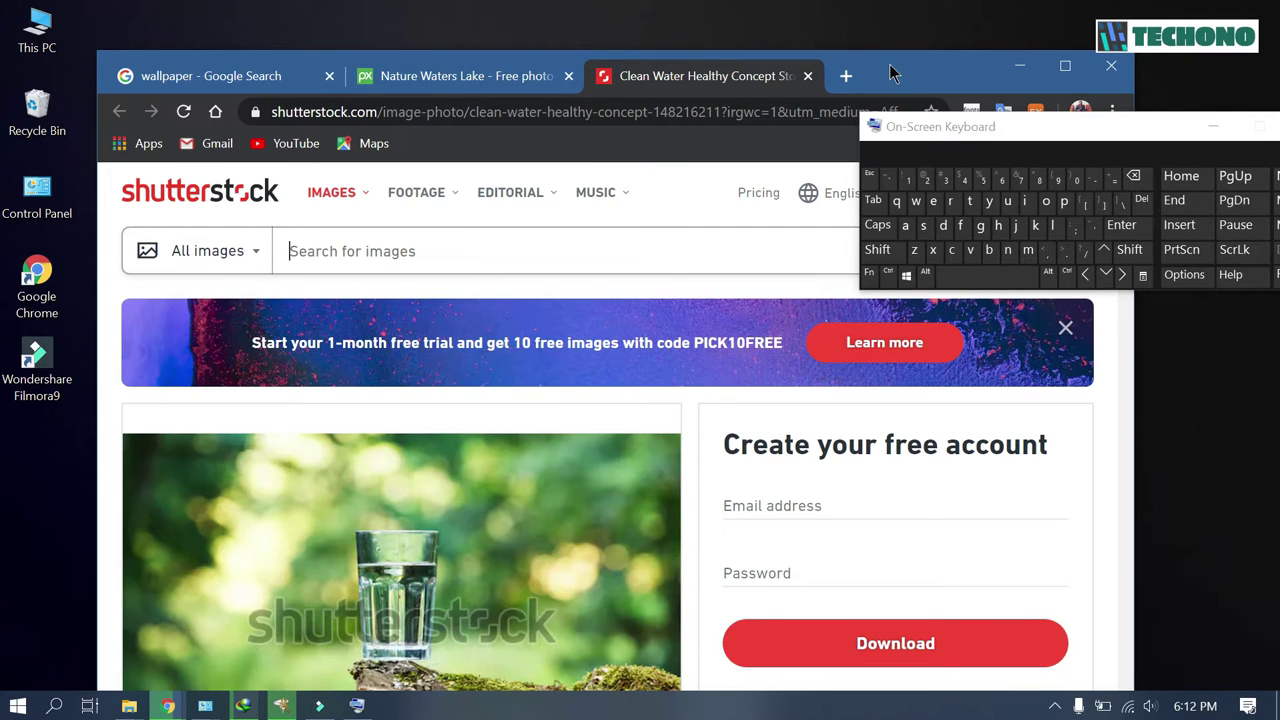
Move Chrome aside and capture the full Shutterstock screen with Win+PrtScn.
drag(890, 75, 868, 28)
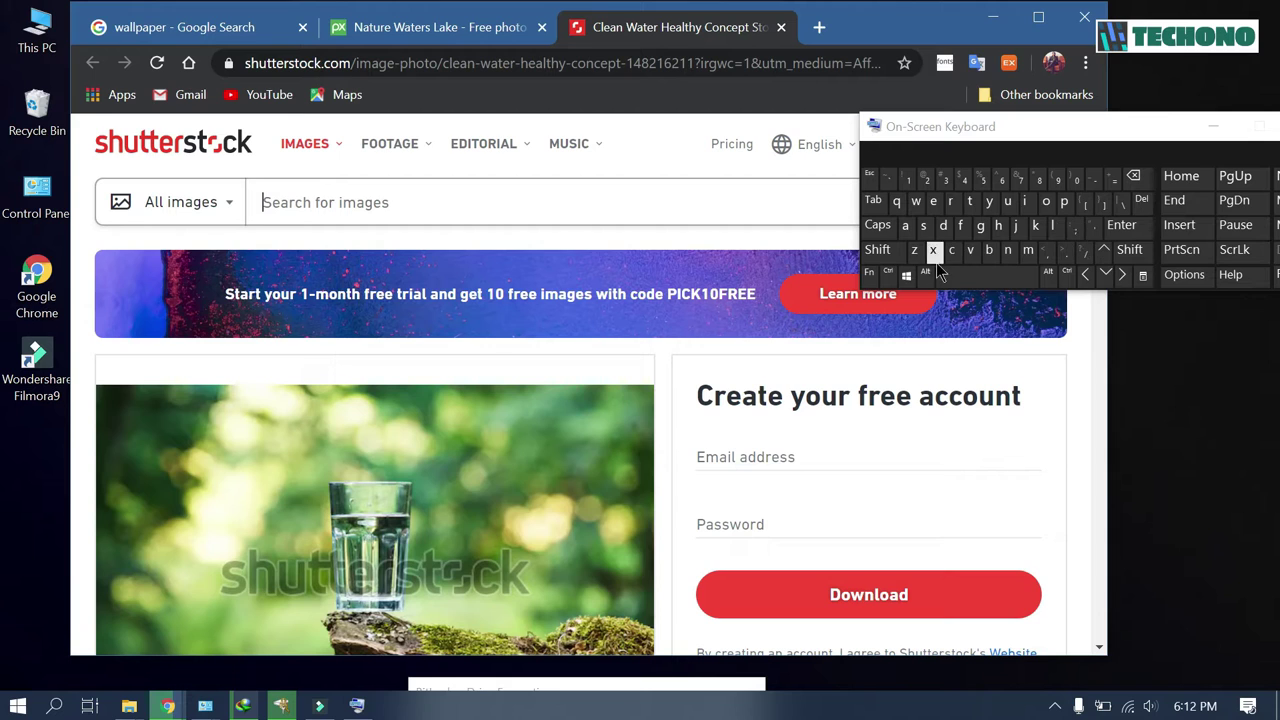
click(907, 275)
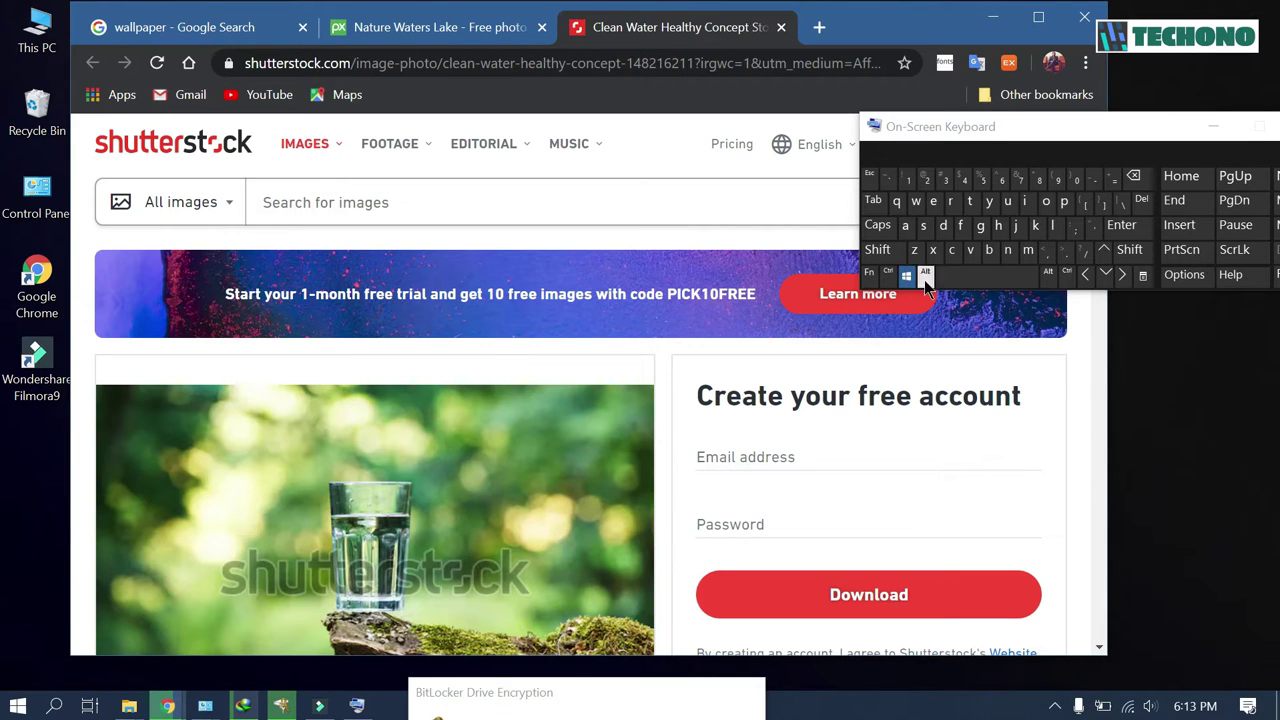
click(1183, 258)
Minimize Chrome and capture the bare desktop with Win+PrtScn.
click(995, 20)
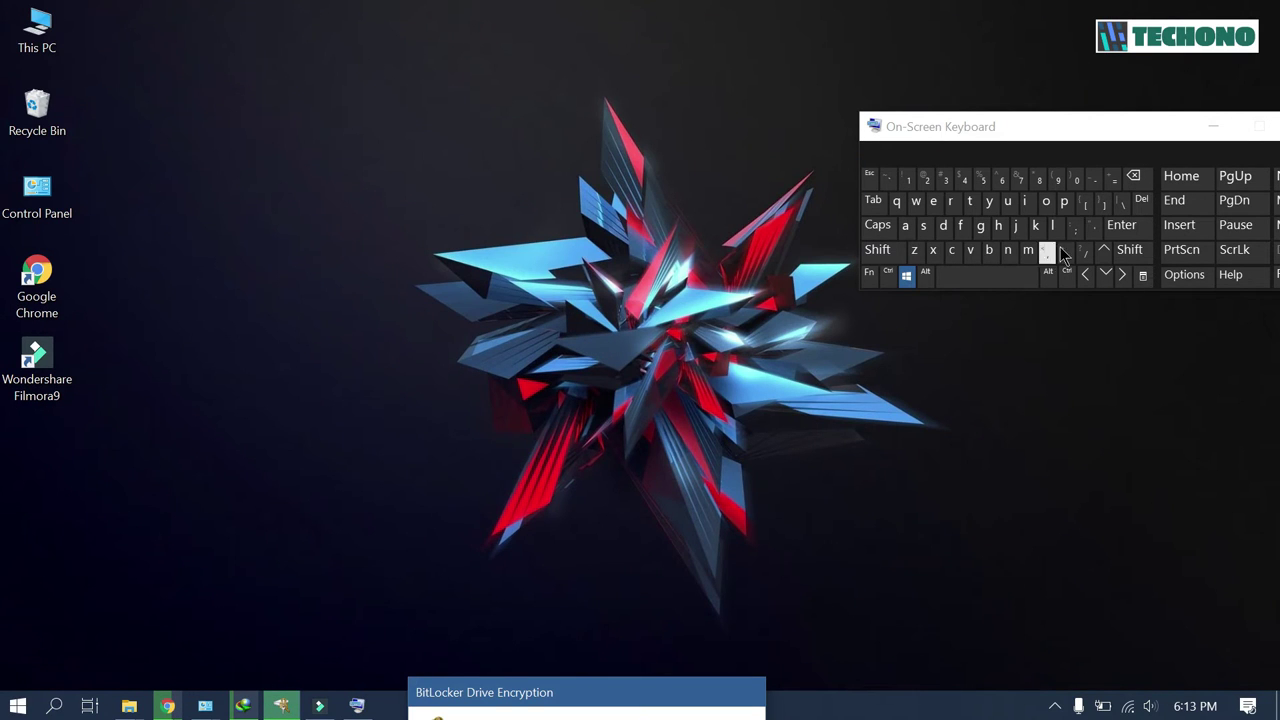
click(1185, 225)
click(1193, 249)
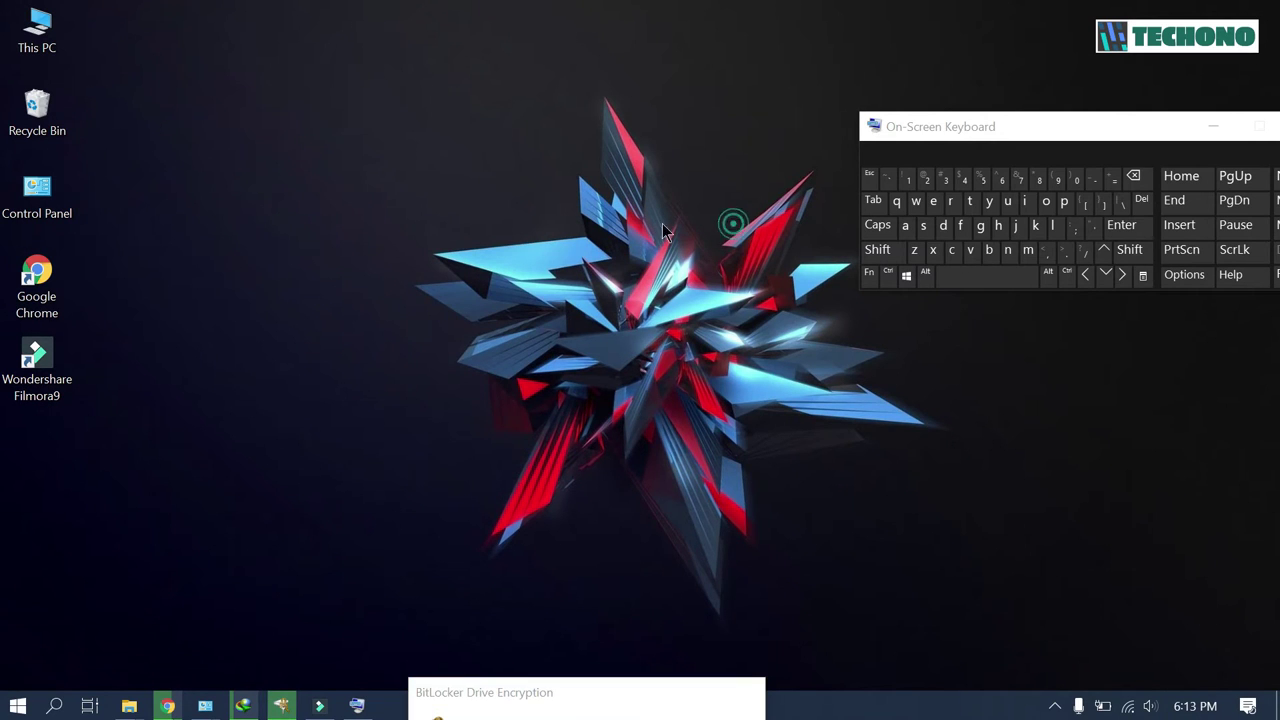
Open This PC > Pictures > Screenshots, showing seven screenshot files.
double_click(61, 32)
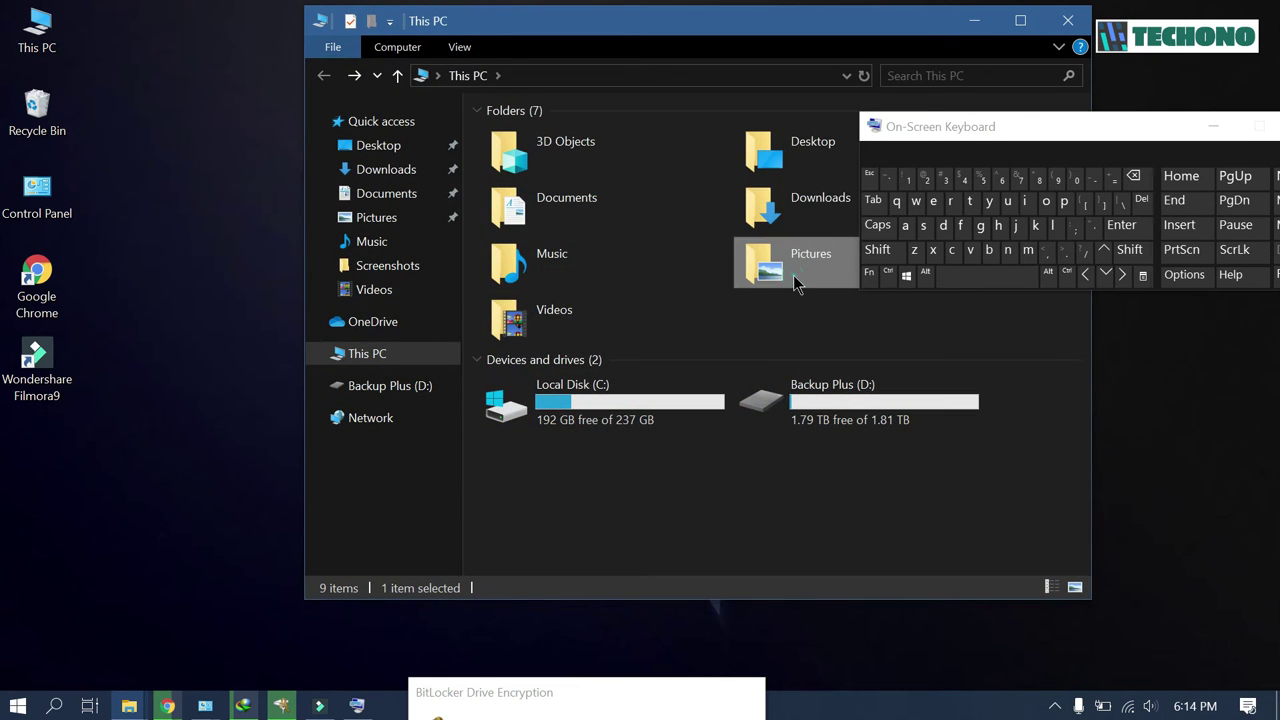
double_click(795, 262)
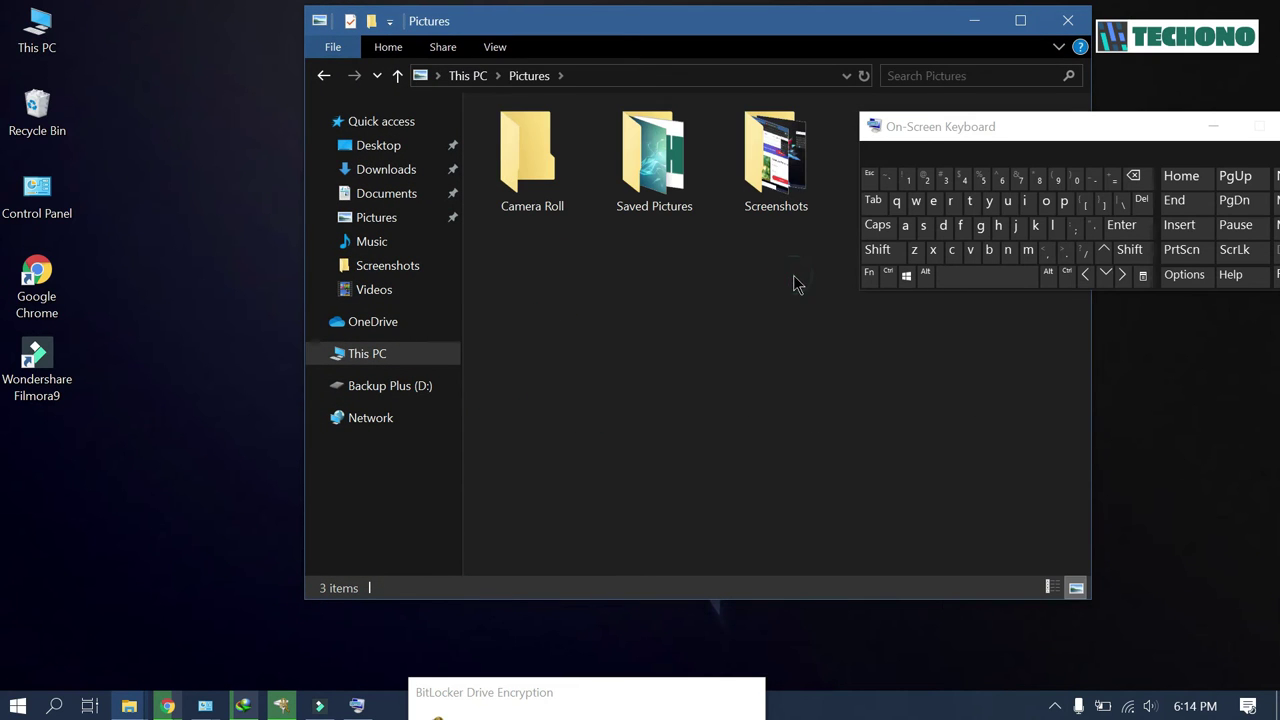
double_click(780, 205)
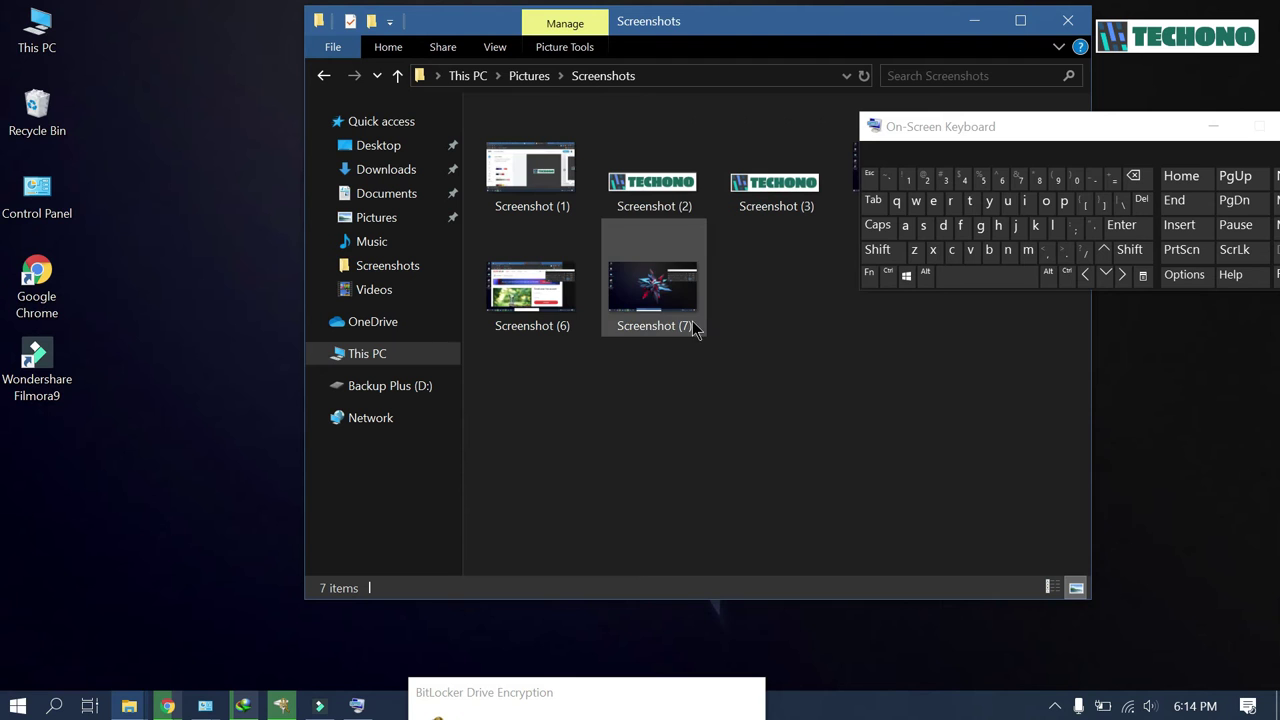
View Screenshot (6) in Photos, then advance to the desktop capture, Screenshot (7).
click(548, 300)
double_click(548, 300)
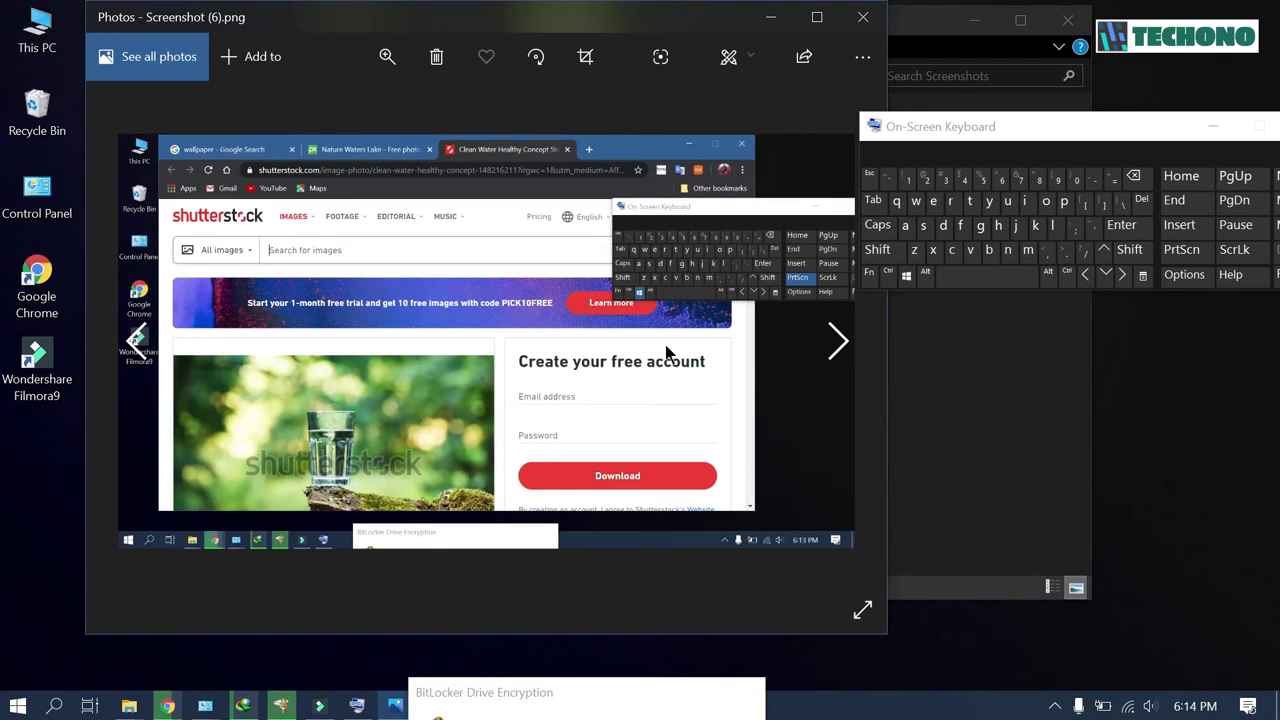
click(838, 341)
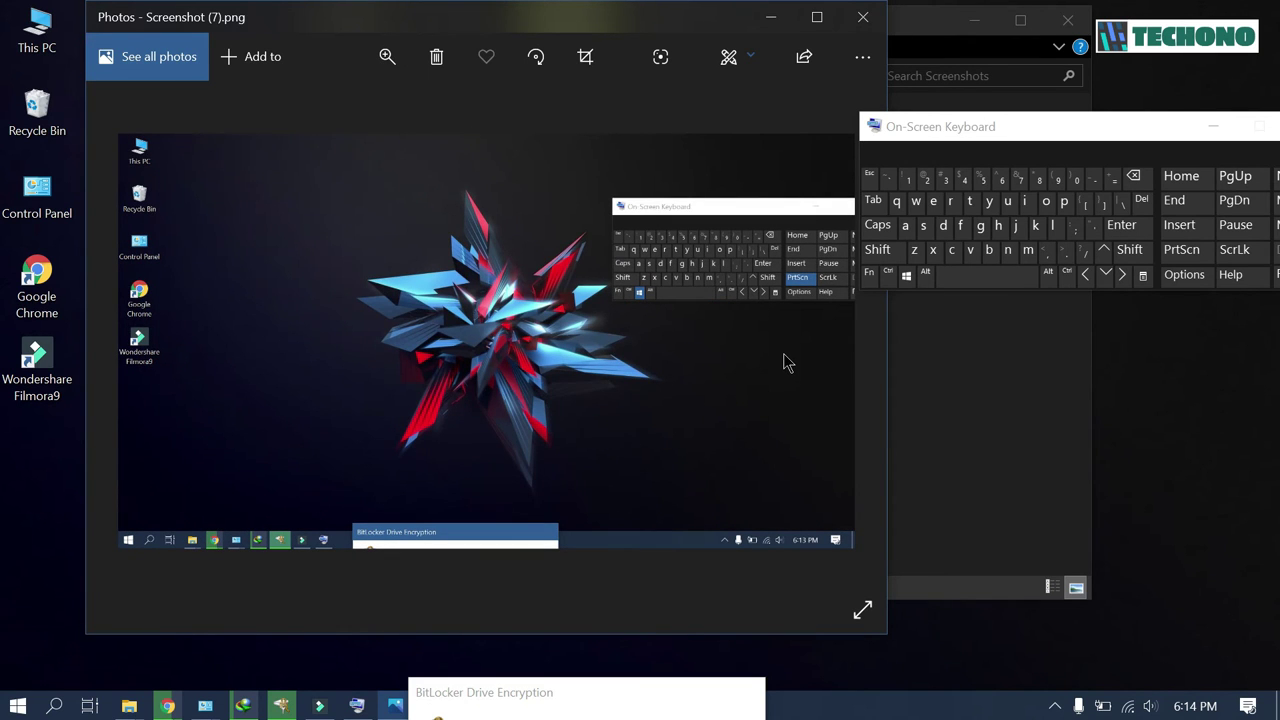
Close the Photos viewer, leaving only the On-Screen Keyboard over the desktop.
click(863, 17)
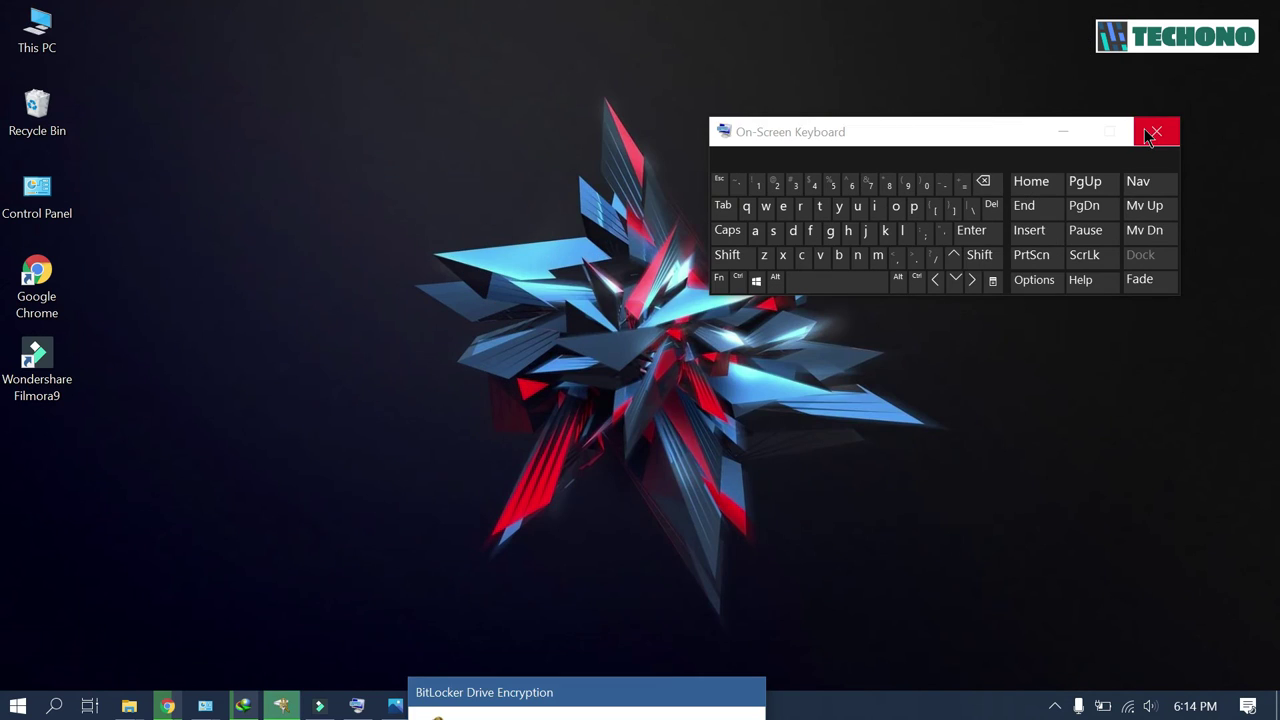